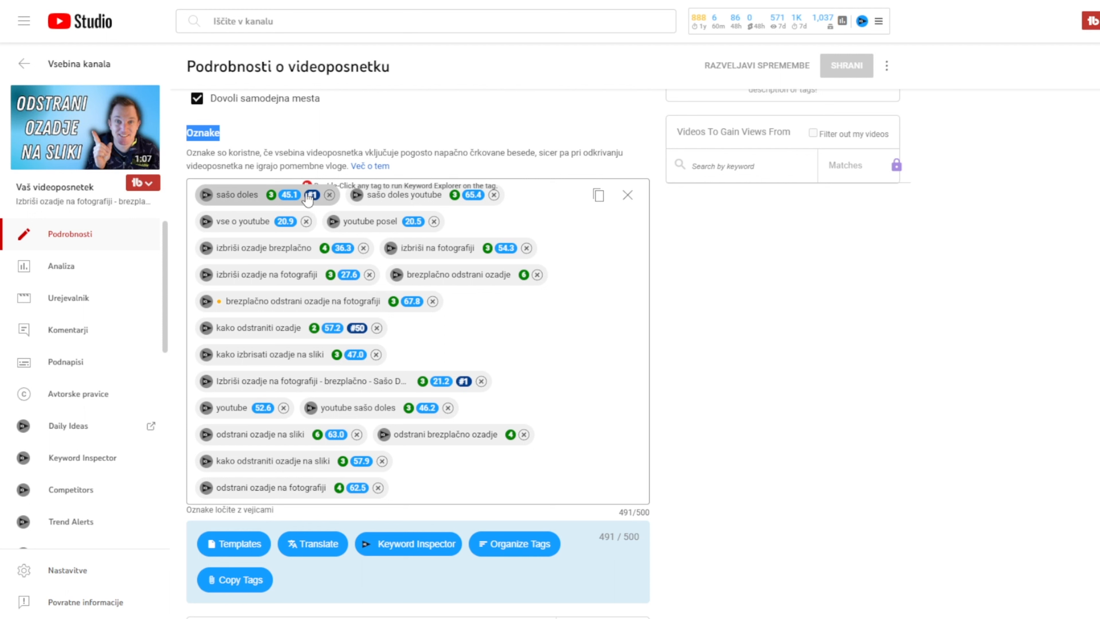
# - Compare the first tag with the creator's name at the end of the video title
pyautogui.moveTo(312, 209)
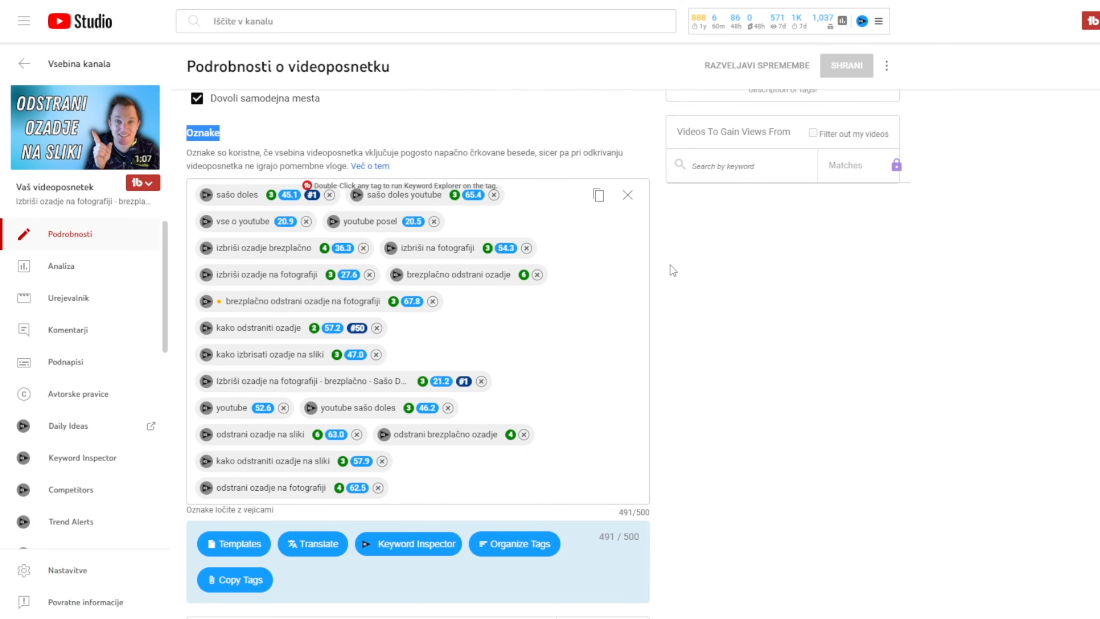
pyautogui.scroll(10, 670, 265)
pyautogui.scroll(10, 670, 265)
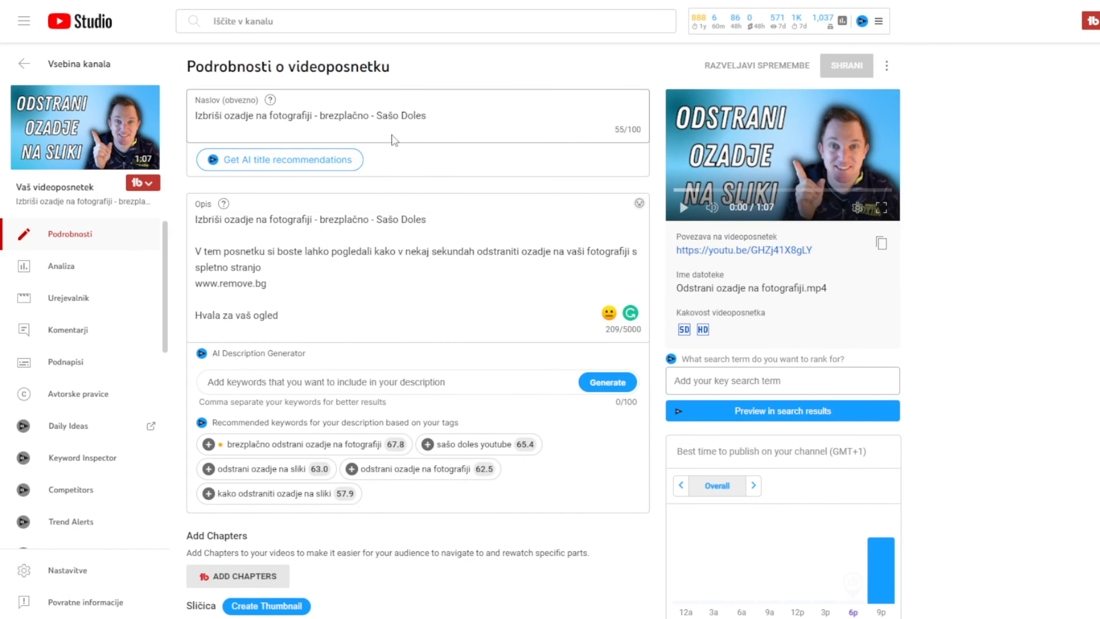
pyautogui.moveTo(378, 111); pyautogui.dragTo(431, 118)
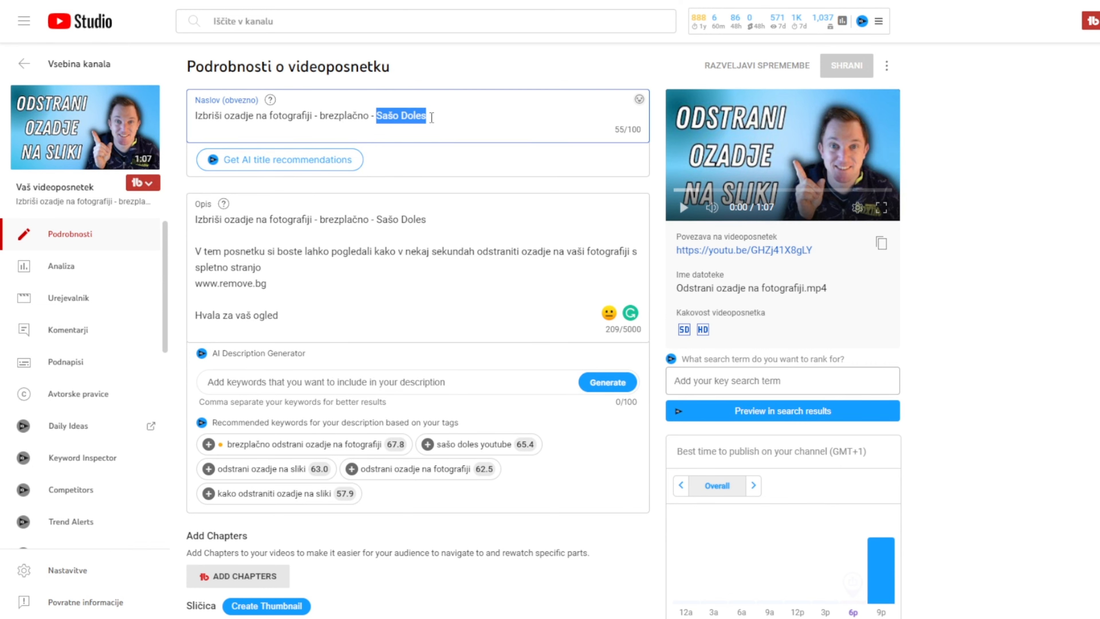
pyautogui.click(656, 160)
pyautogui.scroll(-15, 657, 161)
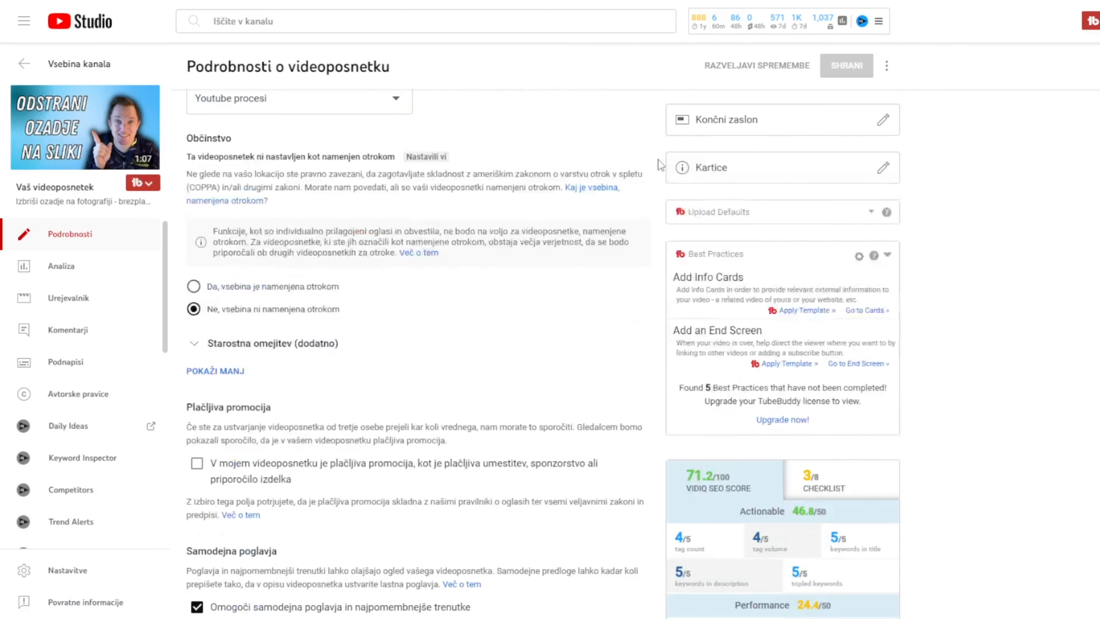
pyautogui.scroll(-15, 658, 165)
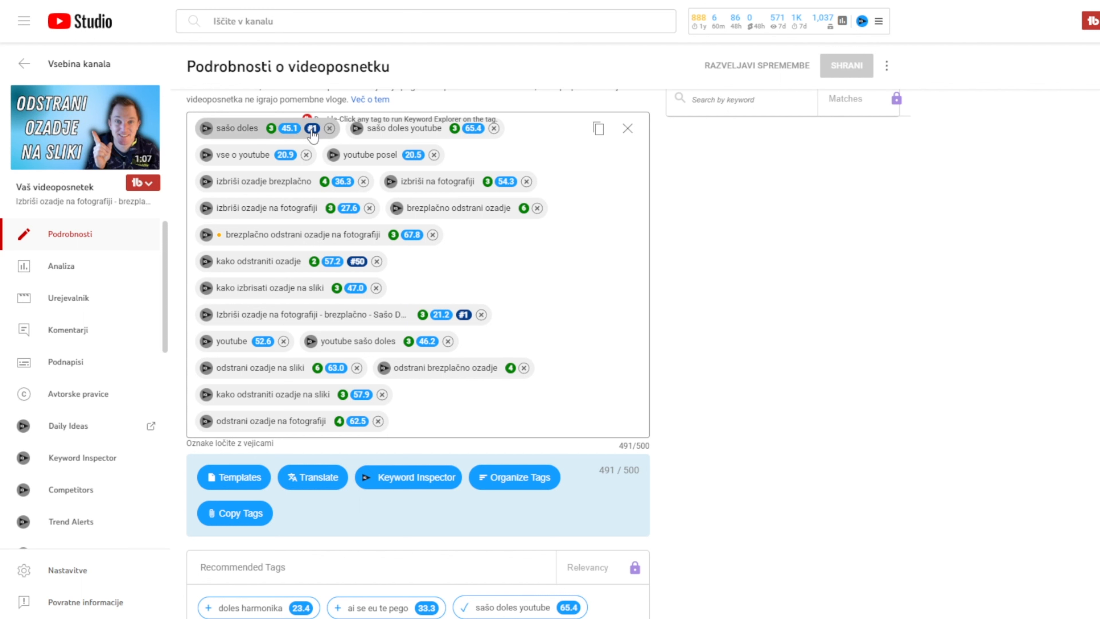
# - Add a video tag made of the creator's full name followed by "odstrani ozadje na sliki"
pyautogui.click(414, 424)
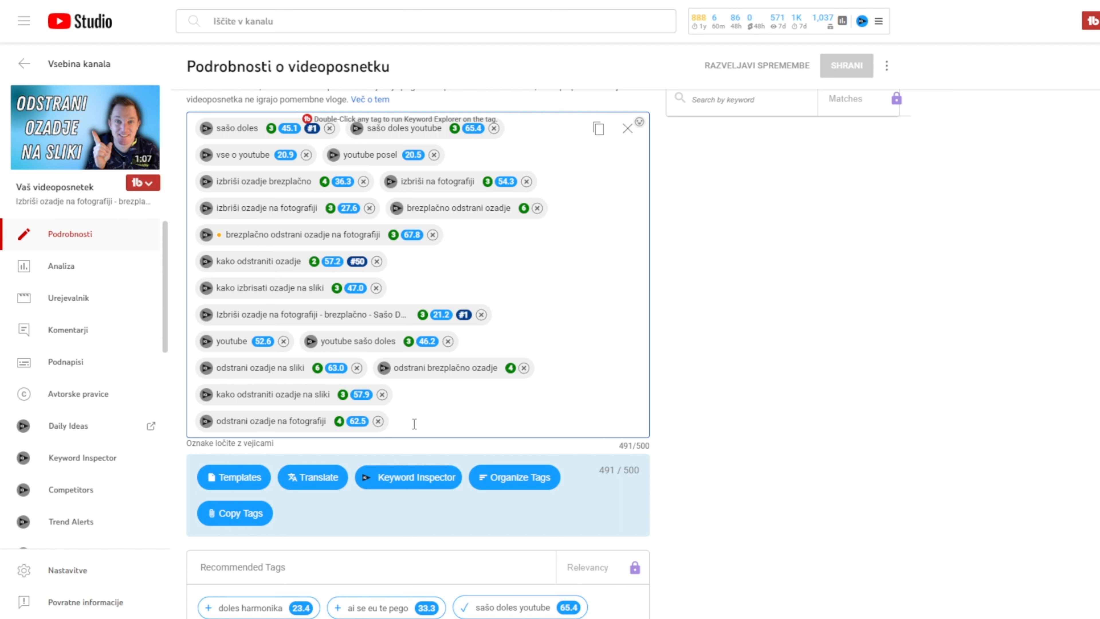
pyautogui.write('sa')
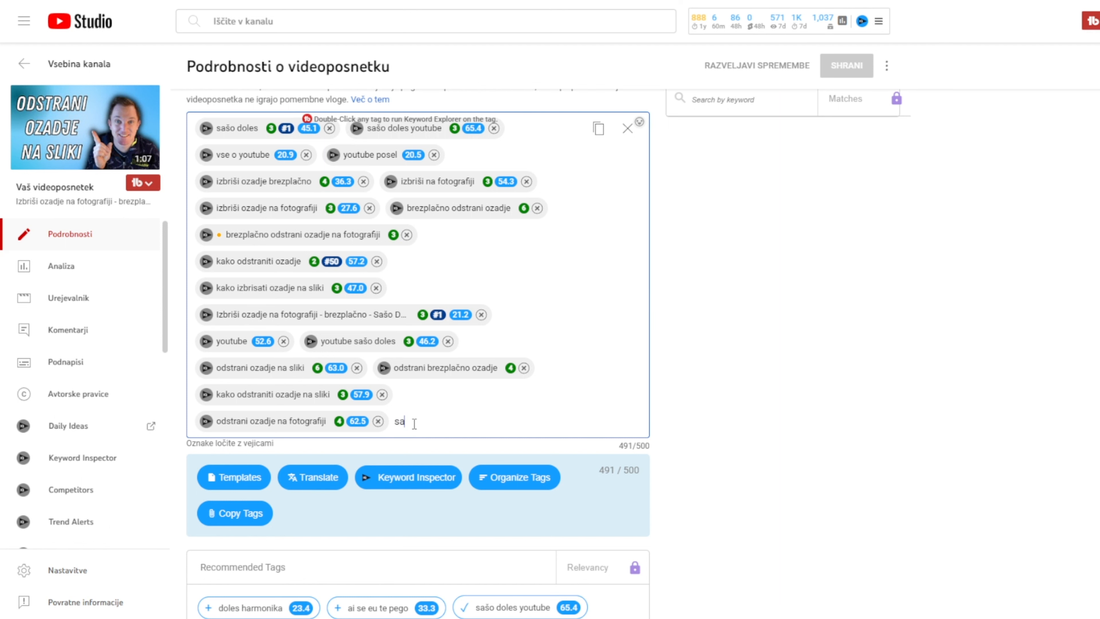
pyautogui.write('šo doles odstrani ozadje na sliki')
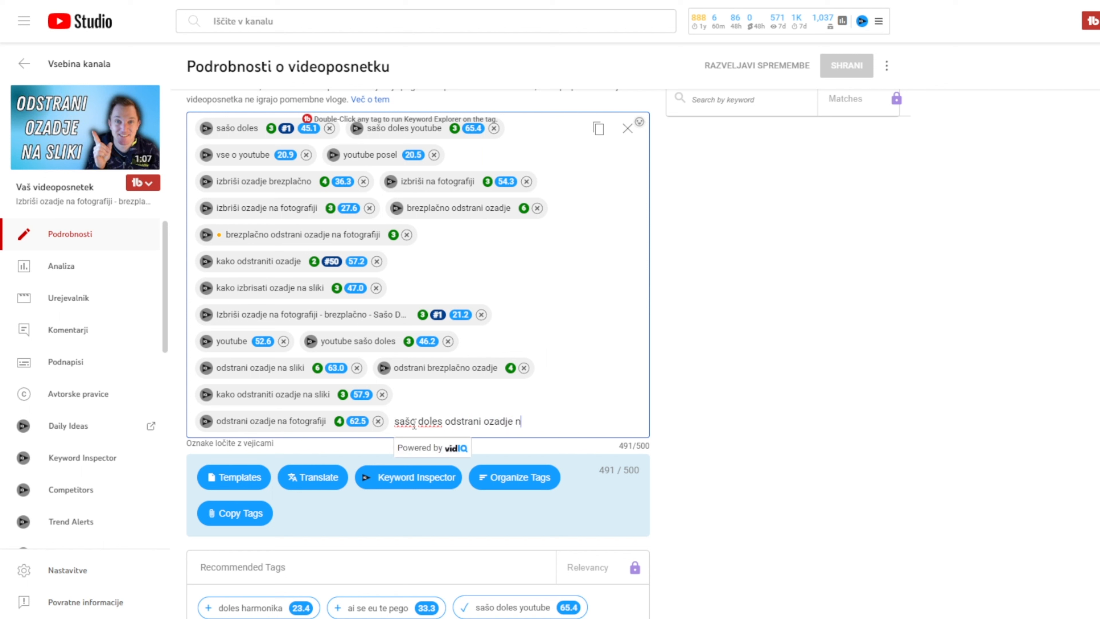
pyautogui.press('Return')
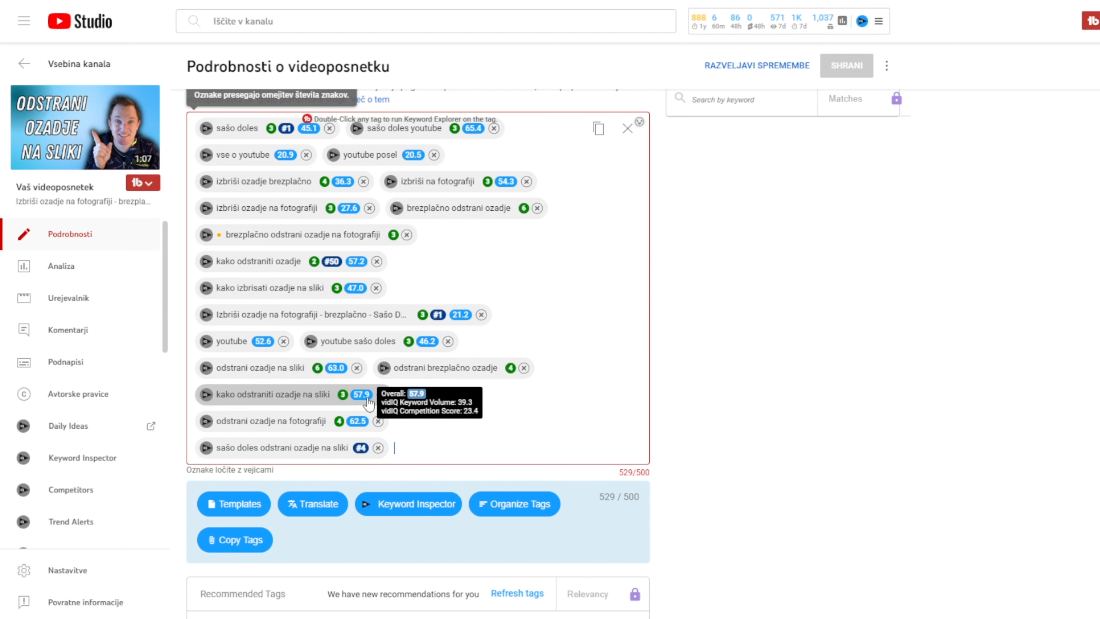
pyautogui.moveTo(619, 472); pyautogui.dragTo(659, 477)
pyautogui.click(658, 473)
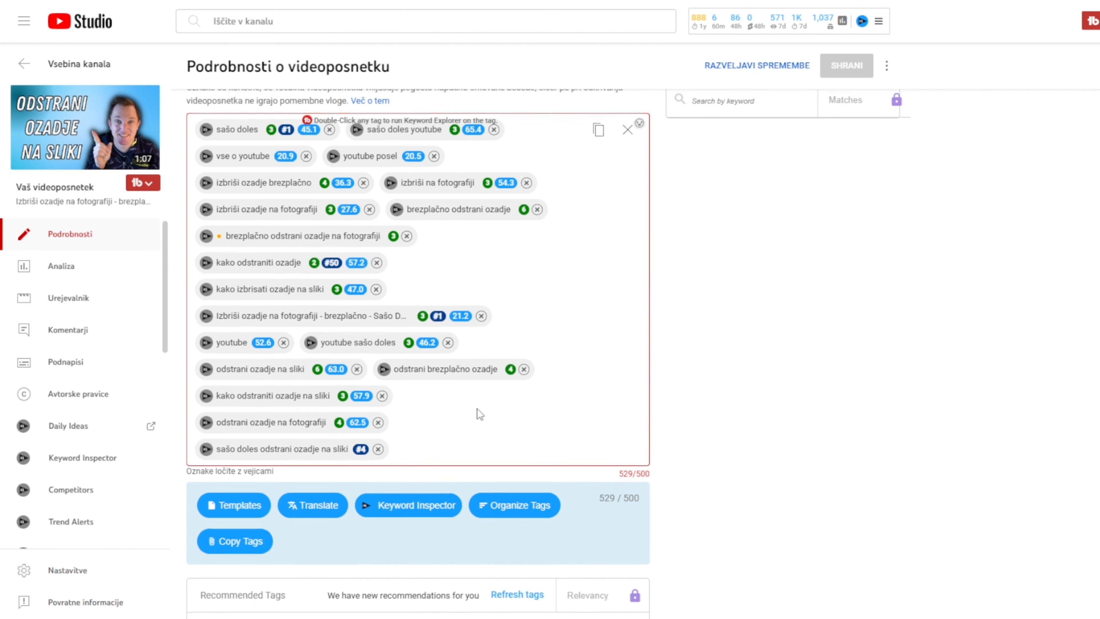
# - Remove the tag "brezplačno odstrani ozadje na fotografiji" from the video's tags
pyautogui.scroll(3, 477, 409)
pyautogui.scroll(-1, 477, 410)
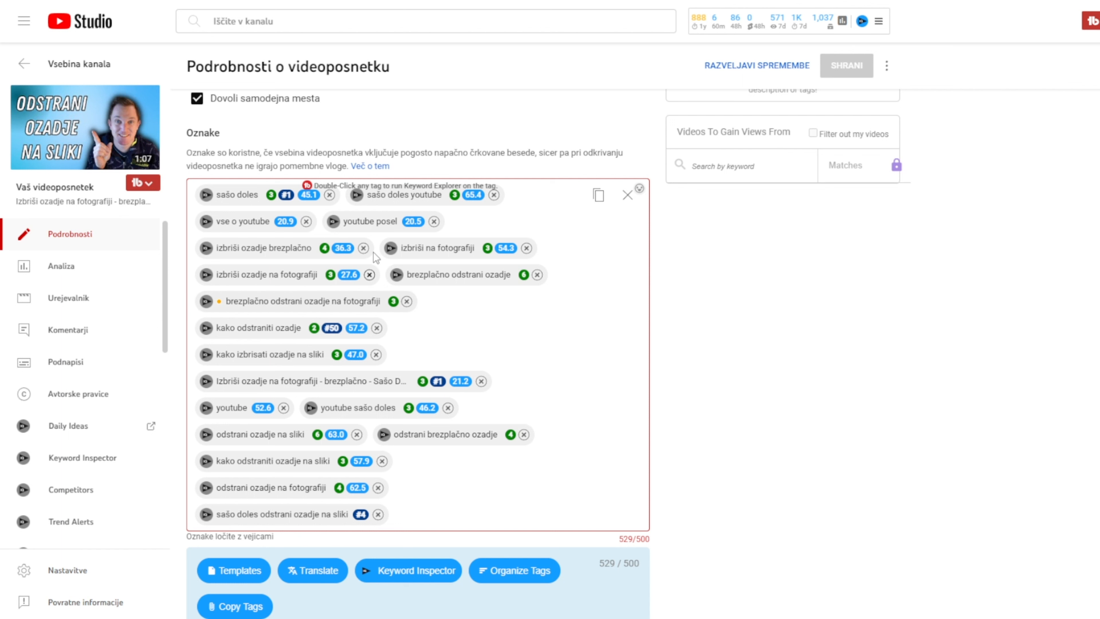
pyautogui.click(407, 301)
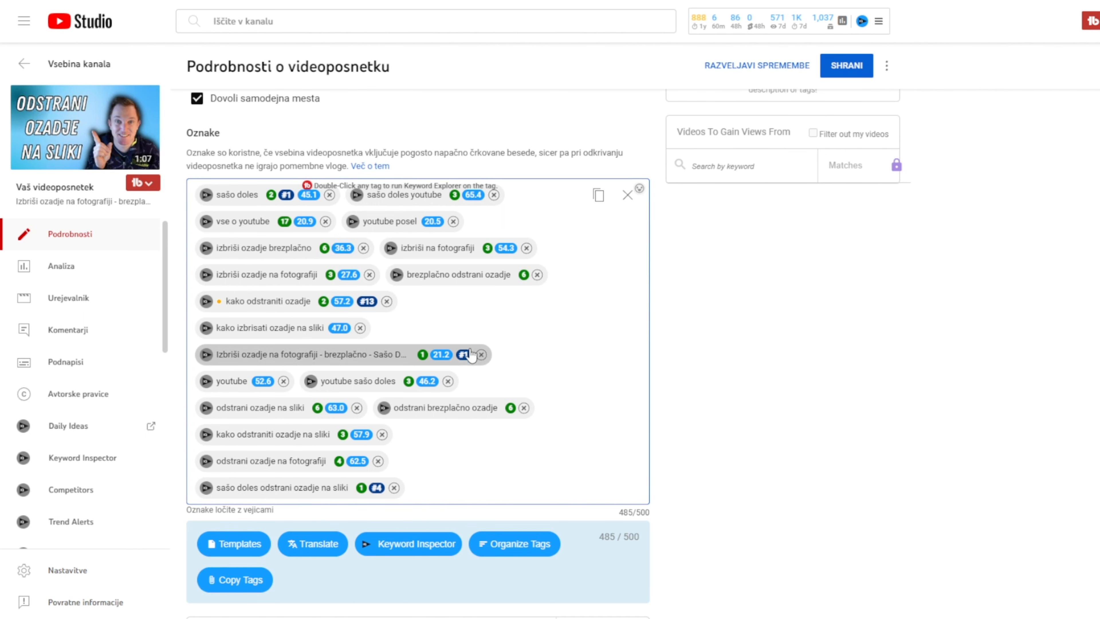
# - Examine the vidIQ SEO score card, especially its Actionable rating and the keyword ratings beneath it
pyautogui.scroll(9, 693, 408)
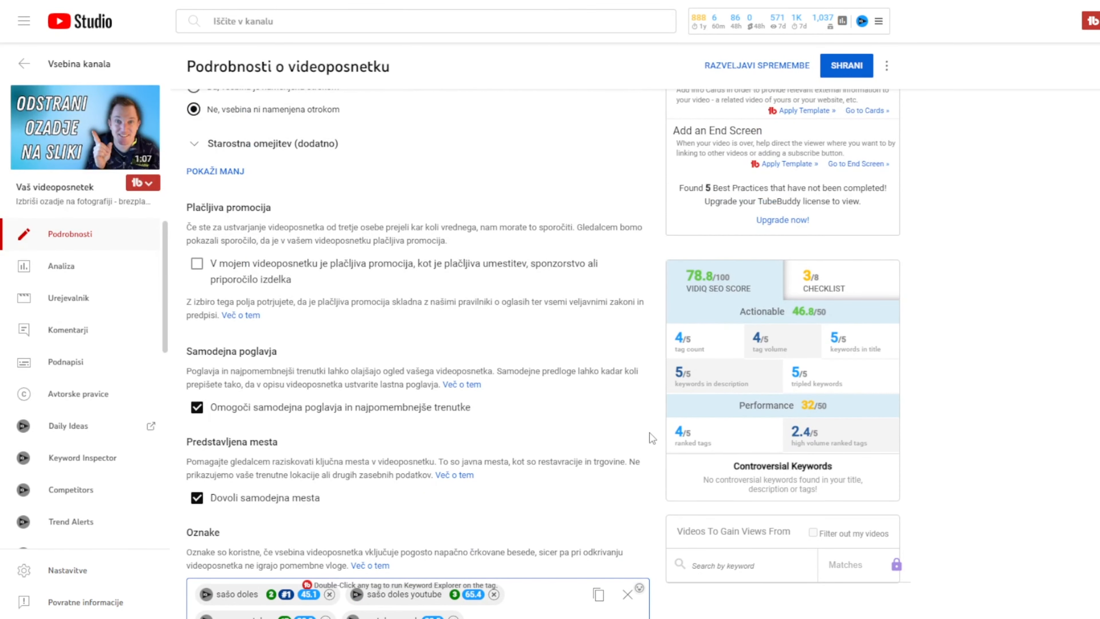
pyautogui.scroll(-1, 650, 433)
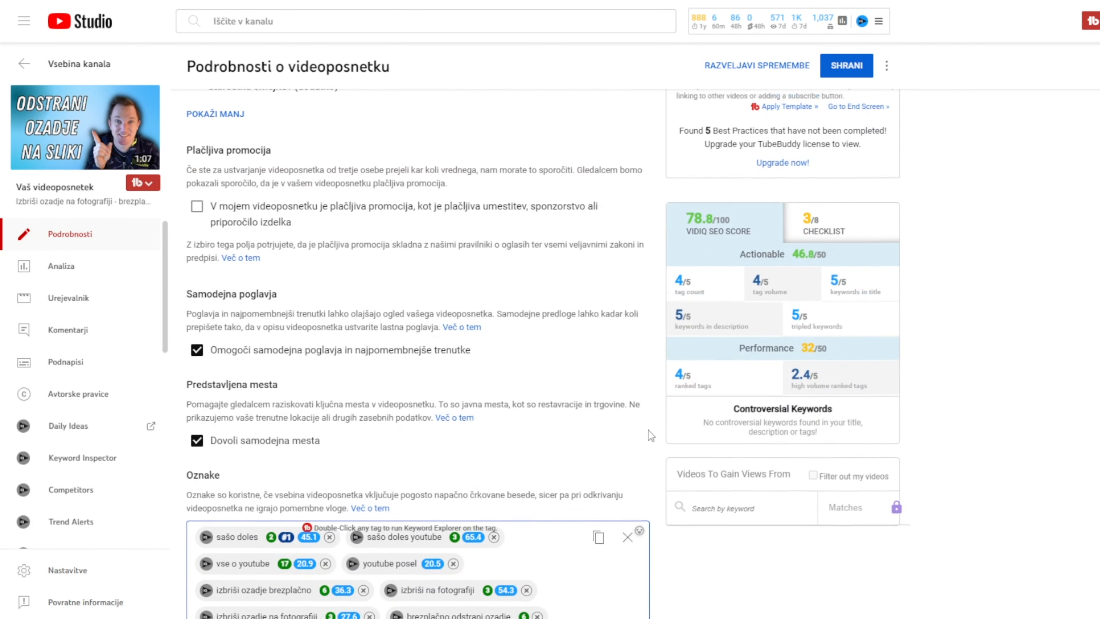
pyautogui.scroll(1, 649, 431)
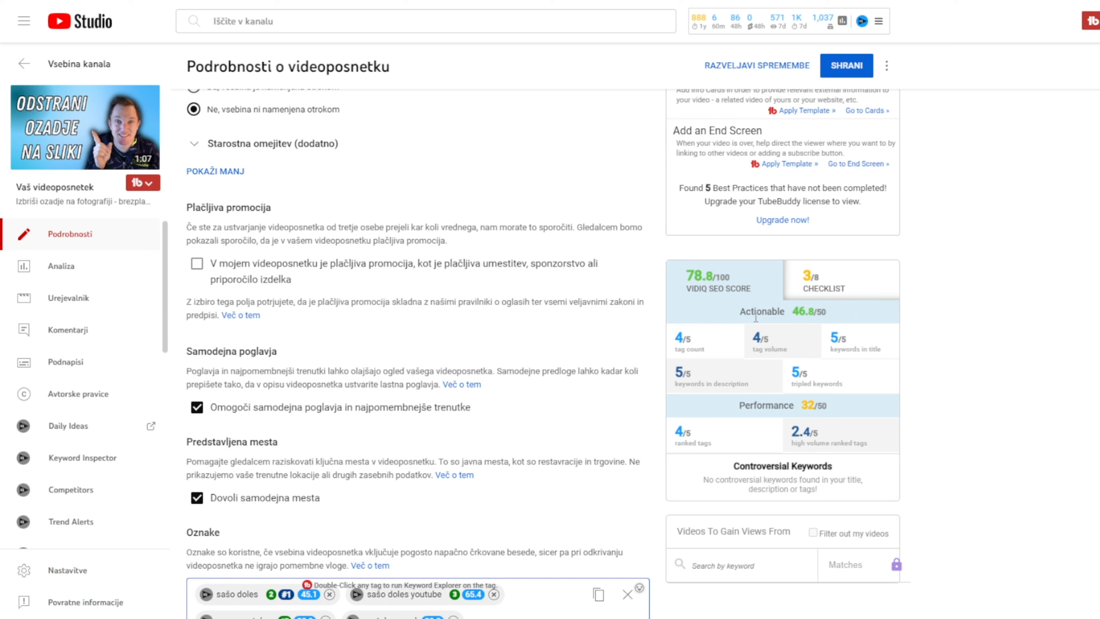
pyautogui.moveTo(749, 314); pyautogui.dragTo(832, 310)
pyautogui.click(833, 310)
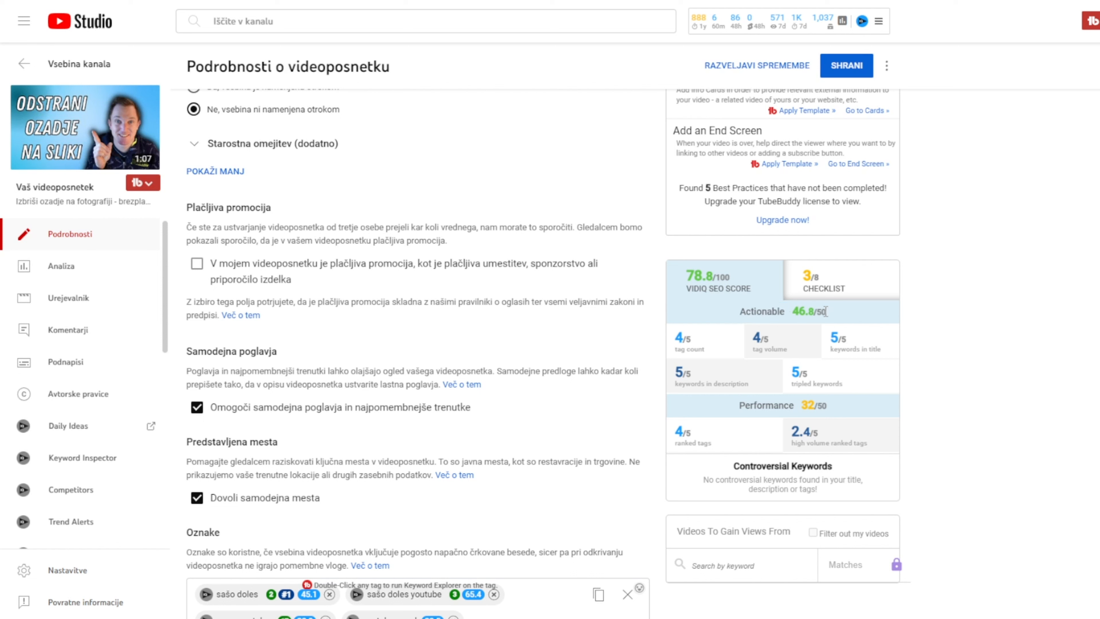
pyautogui.moveTo(831, 311); pyautogui.dragTo(817, 313)
pyautogui.moveTo(736, 313); pyautogui.dragTo(829, 320)
pyautogui.click(829, 319)
pyautogui.moveTo(818, 309)
pyautogui.mouseDown()
pyautogui.moveTo(794, 310)
pyautogui.moveTo(823, 314)
pyautogui.mouseUp()
pyautogui.click(818, 312)
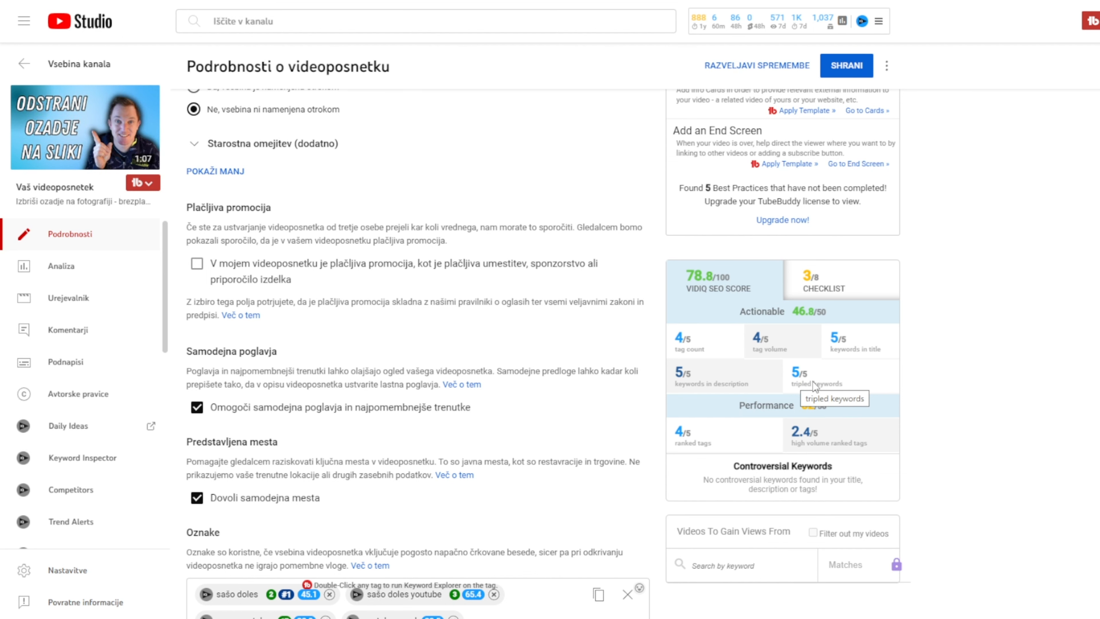
# - Review the title and description against the tags, and remove the tag "youtube"
pyautogui.scroll(10, 582, 389)
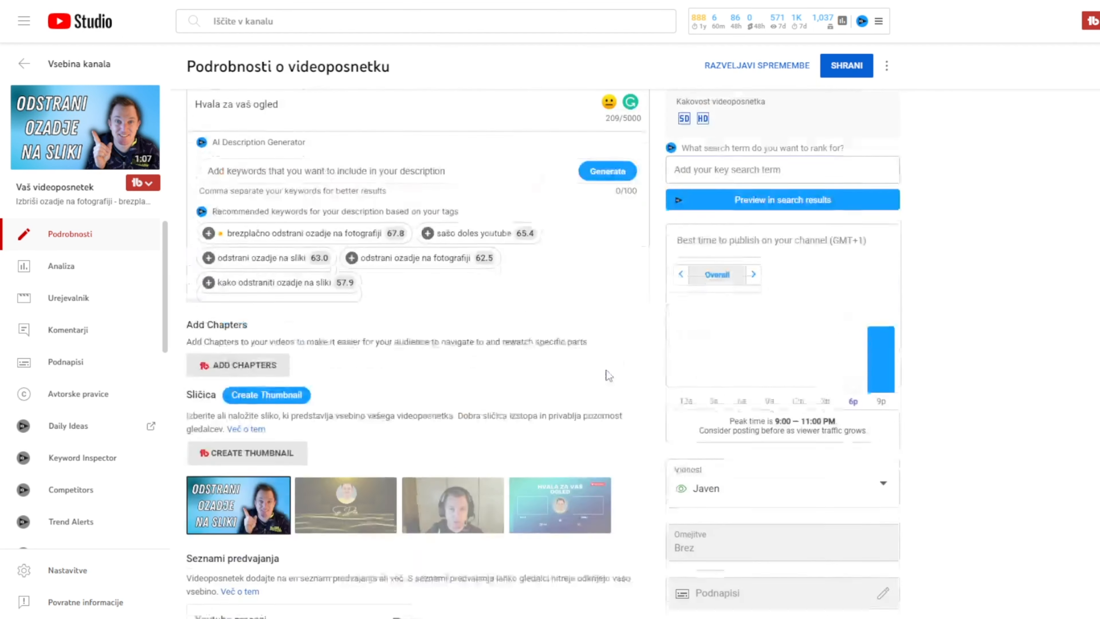
pyautogui.scroll(5, 609, 375)
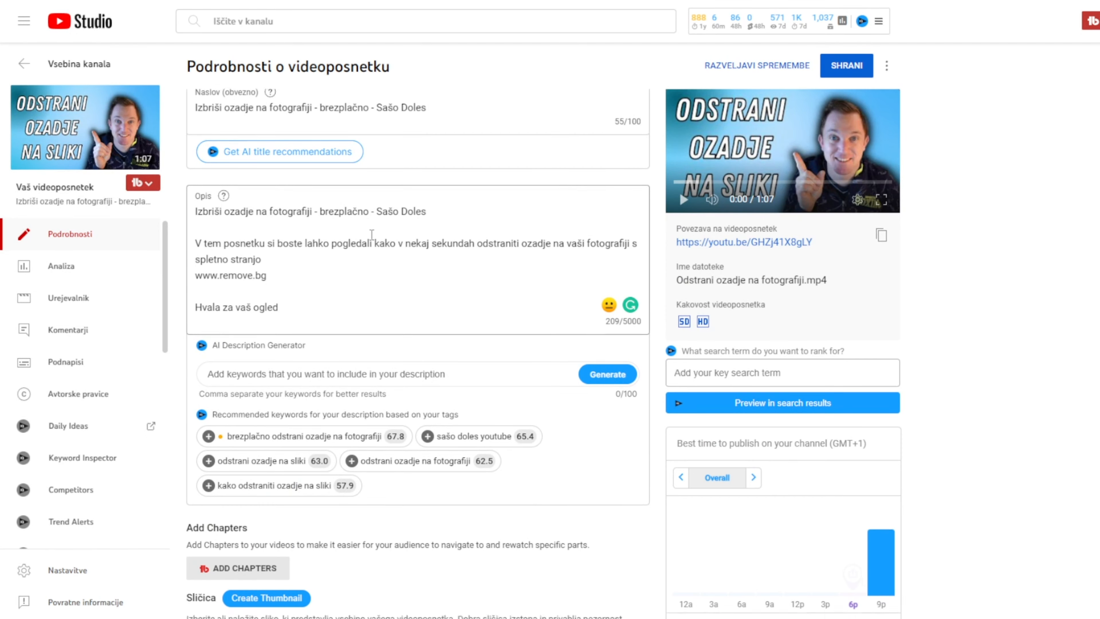
pyautogui.scroll(-15, 431, 340)
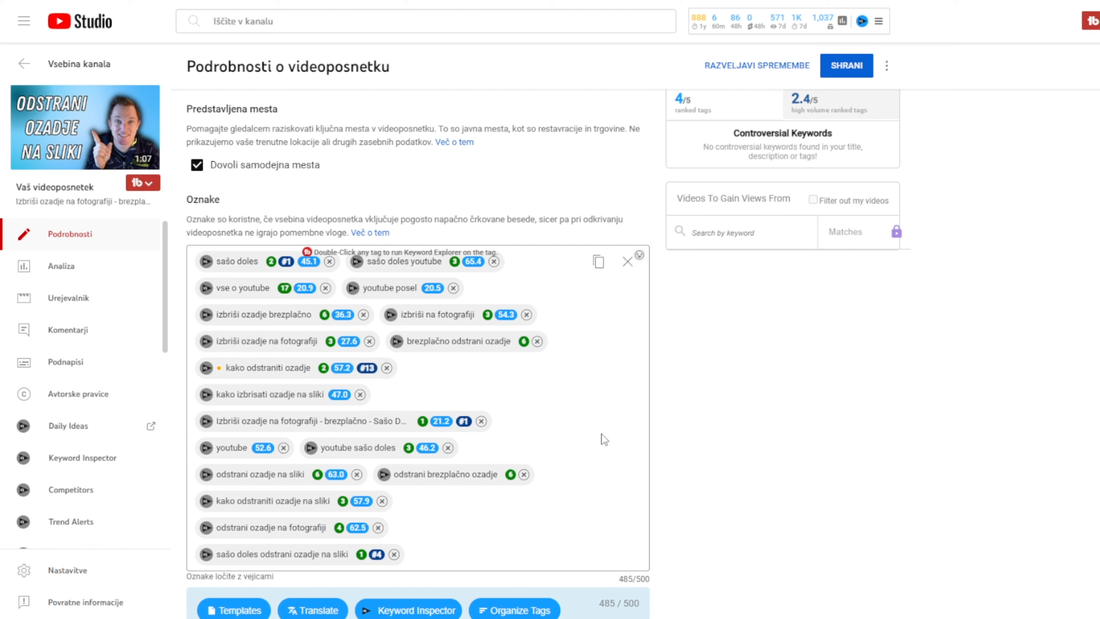
pyautogui.click(438, 552)
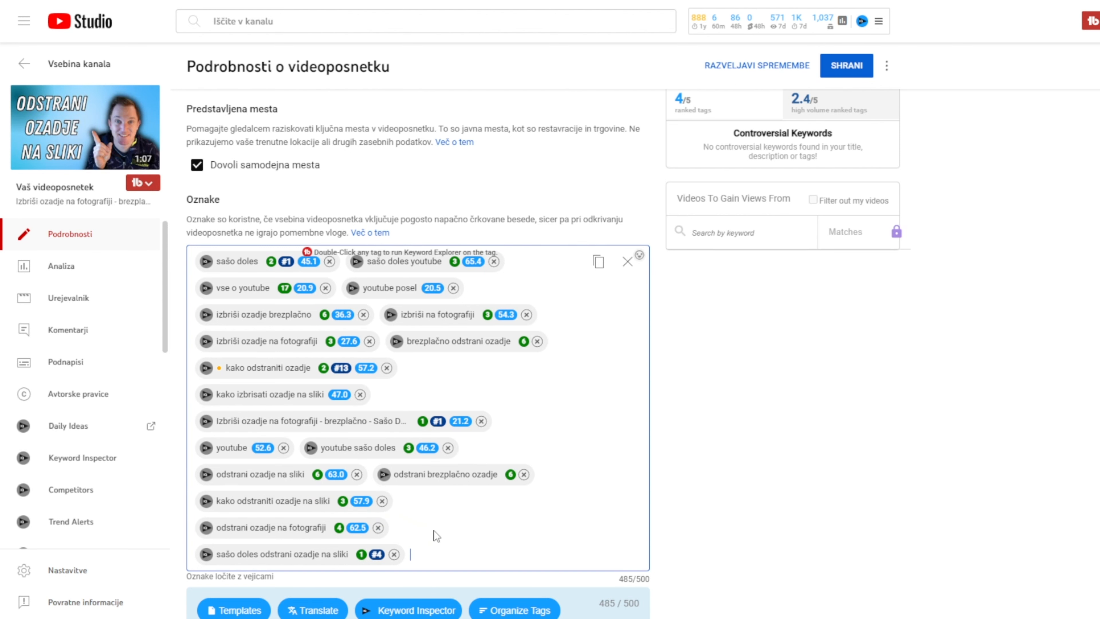
pyautogui.click(283, 448)
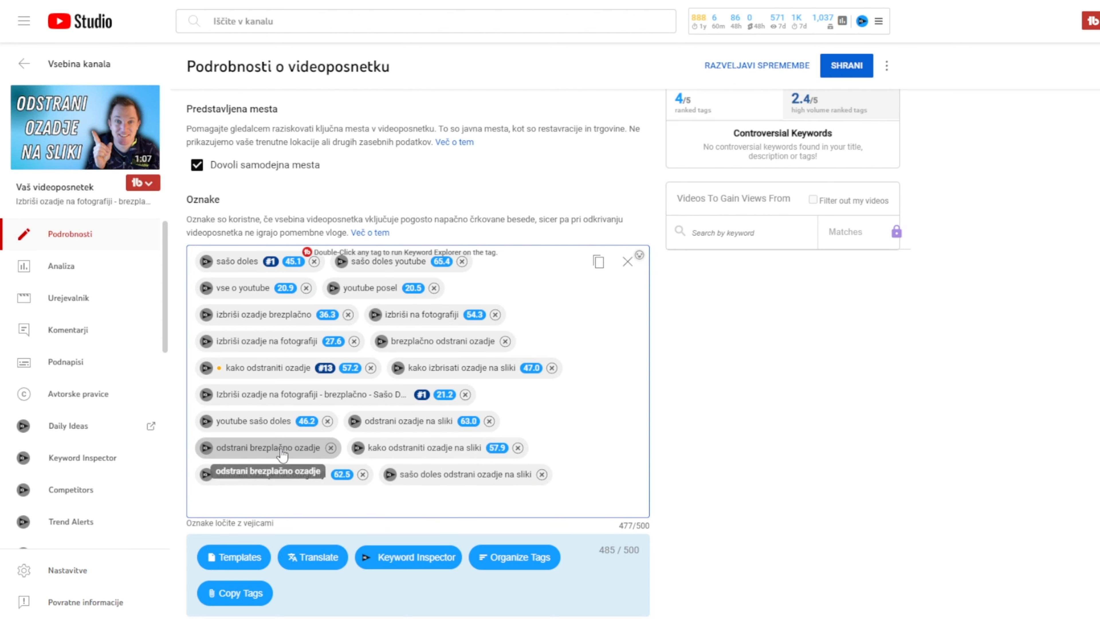
# - Recheck the vidIQ SEO score and remove the tag "odstrani ozadje na sliki"
pyautogui.scroll(6, 681, 453)
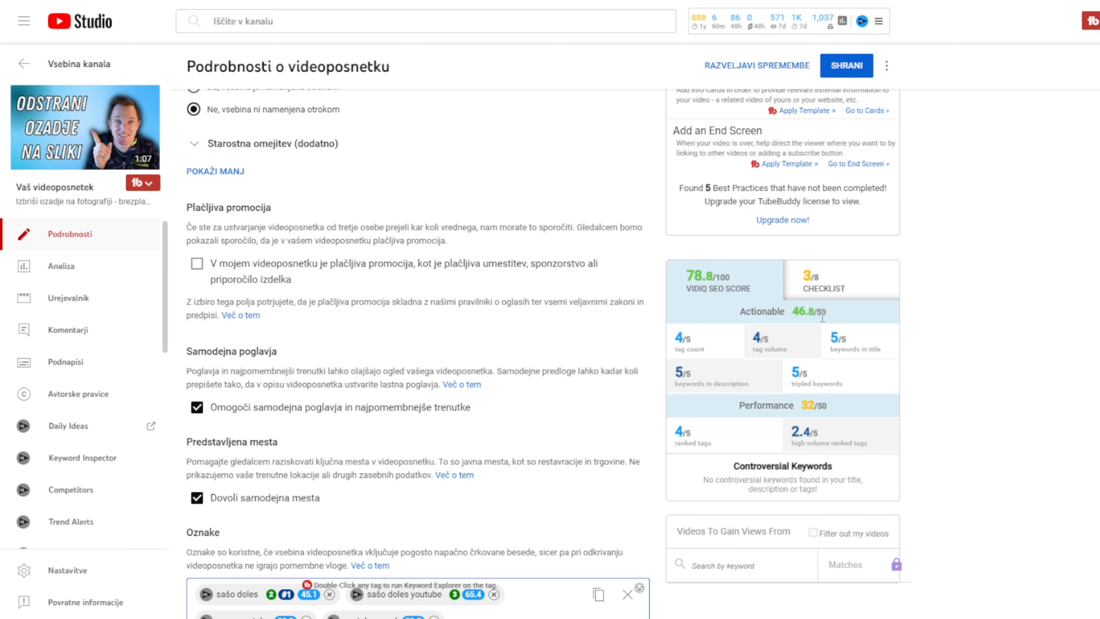
pyautogui.scroll(-4, 637, 373)
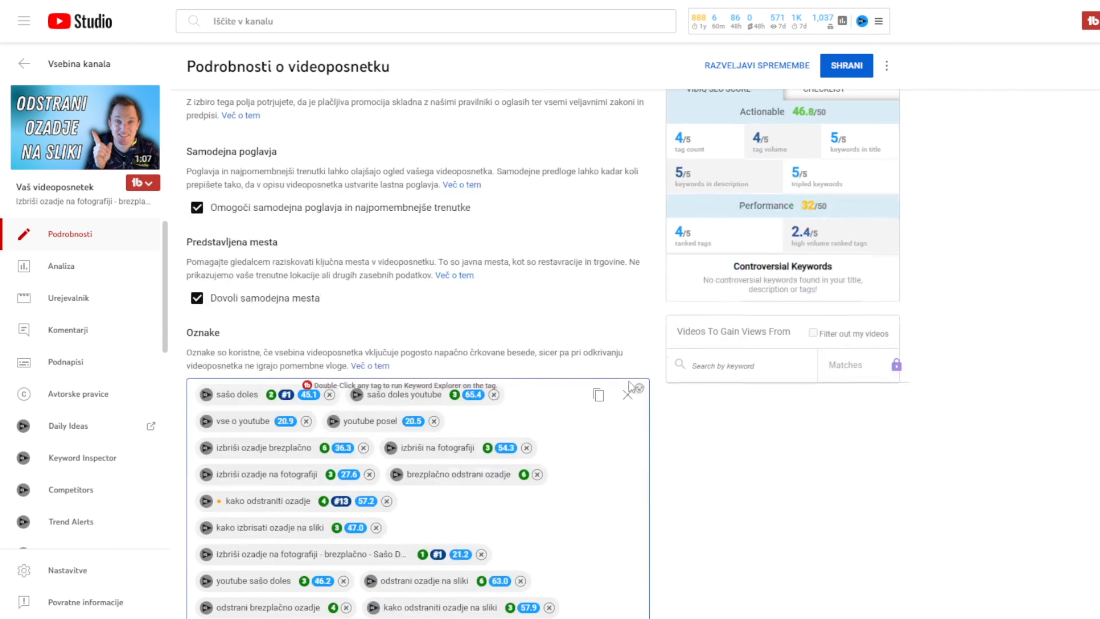
pyautogui.scroll(-4, 637, 390)
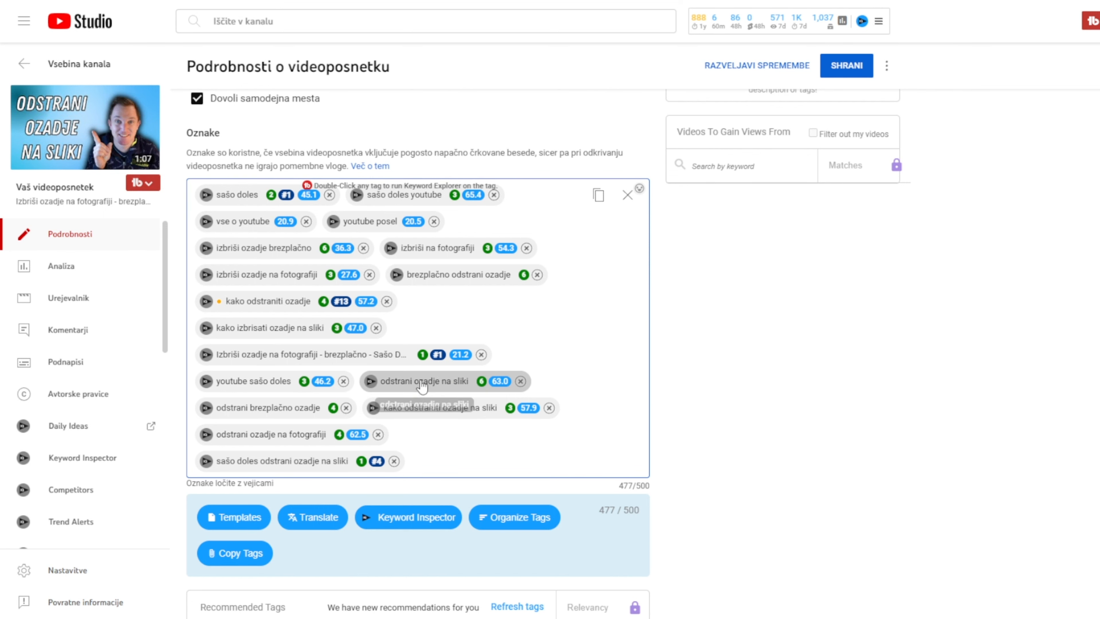
pyautogui.click(519, 381)
# - Add a video tag made of "brezplačno" followed by the creator's full name
pyautogui.scroll(5, 651, 381)
pyautogui.scroll(3, 650, 384)
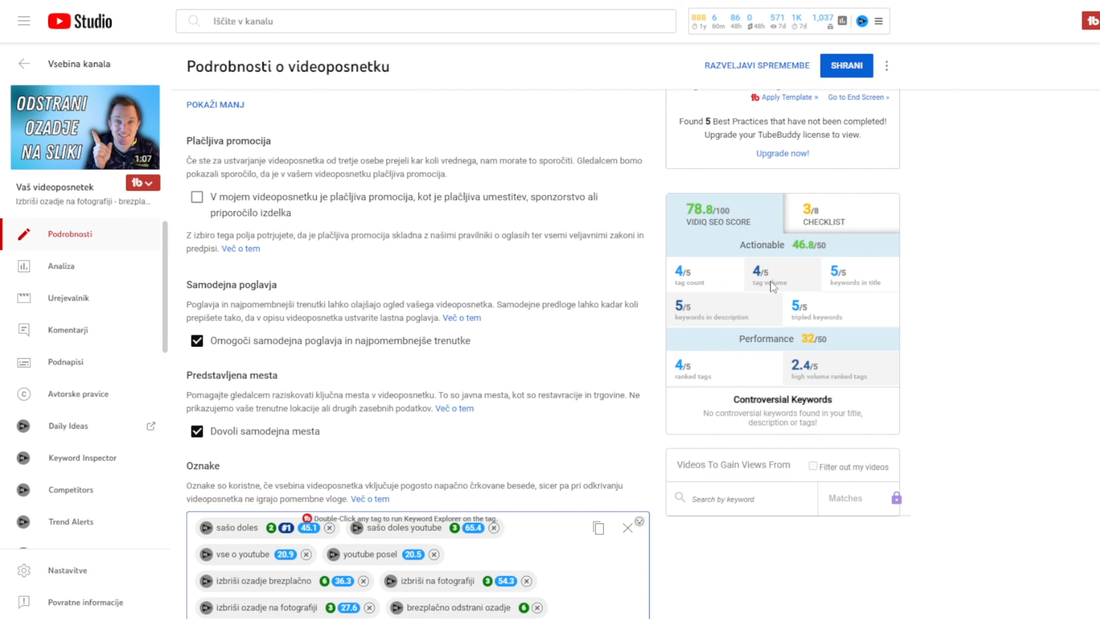
pyautogui.scroll(-8, 662, 342)
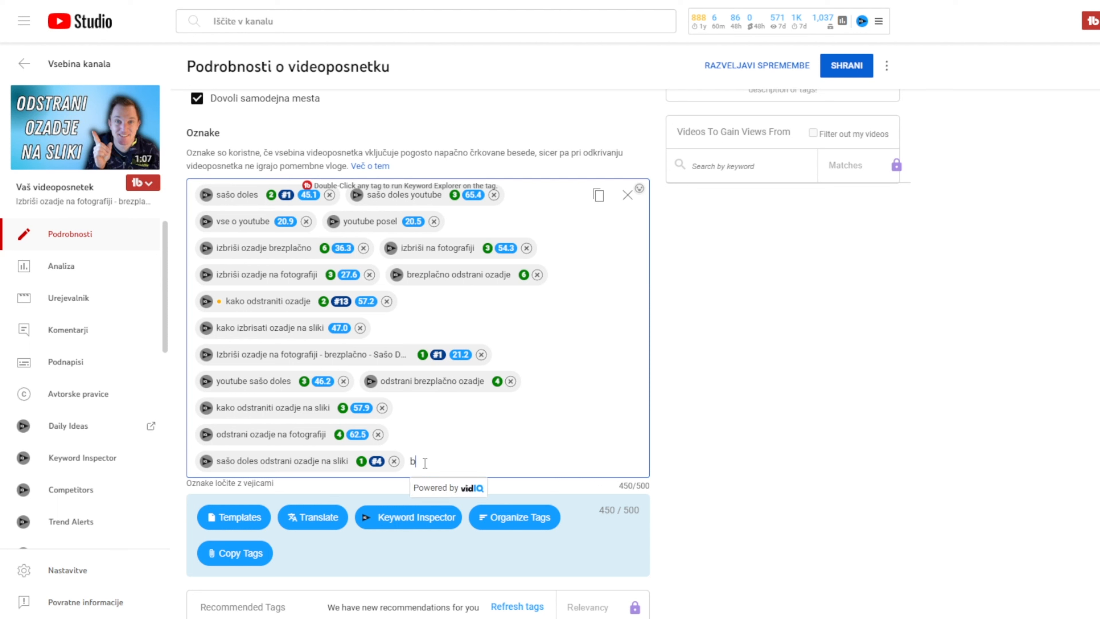
pyautogui.write('brezplačno sašo doles')
pyautogui.press('Return')
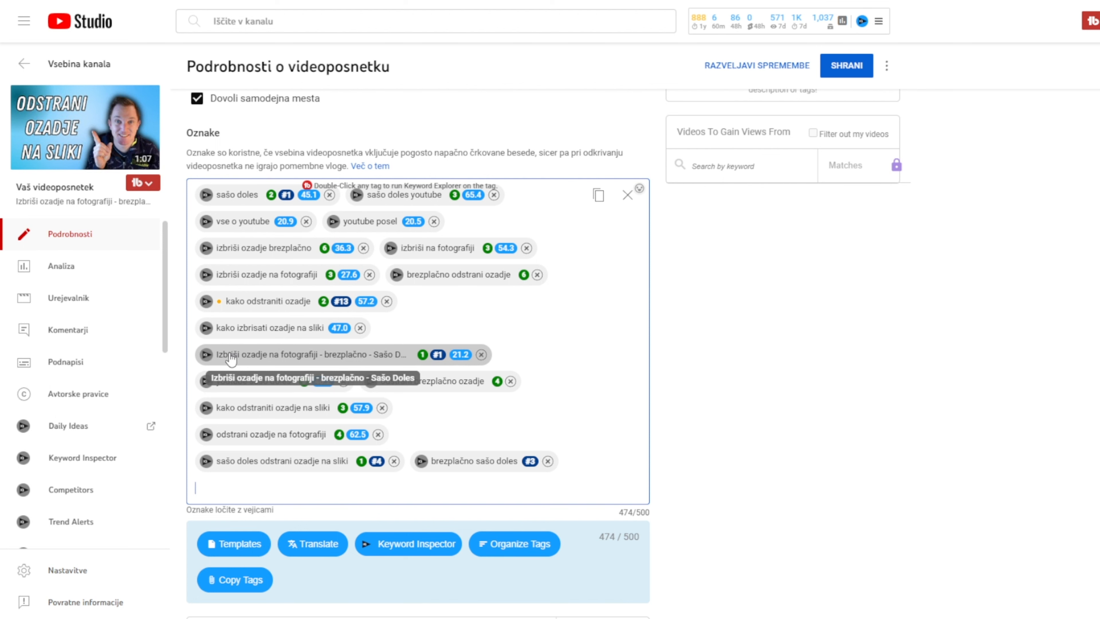
# - Try to add the tag "izbriši ozadje brezplačno" to the video's tags
pyautogui.write('i')
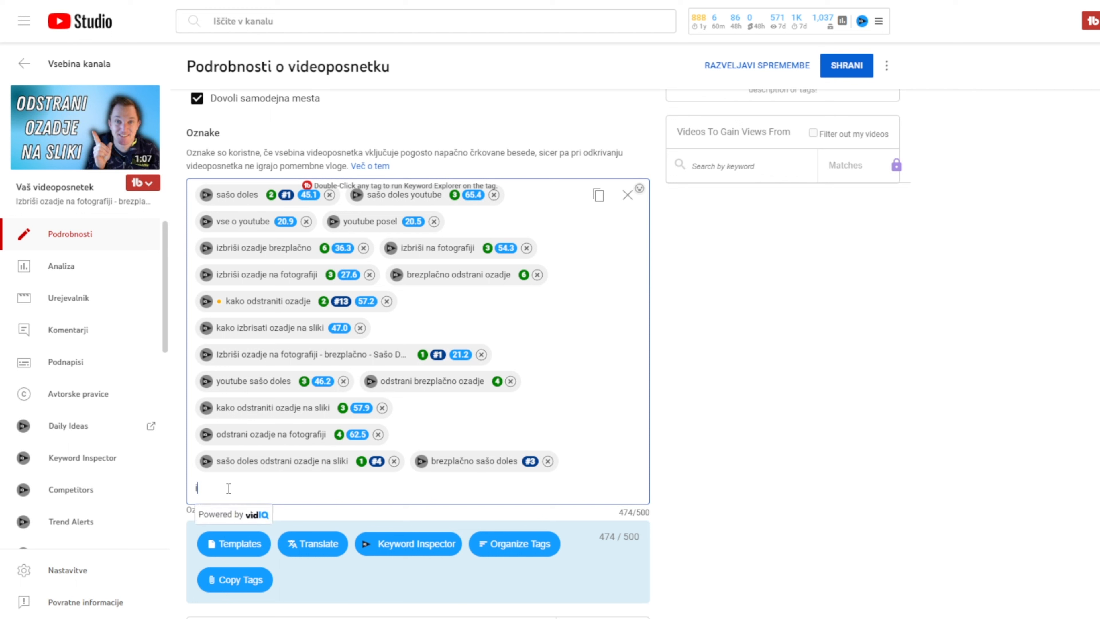
pyautogui.write('zbriši ozadje brezplačno')
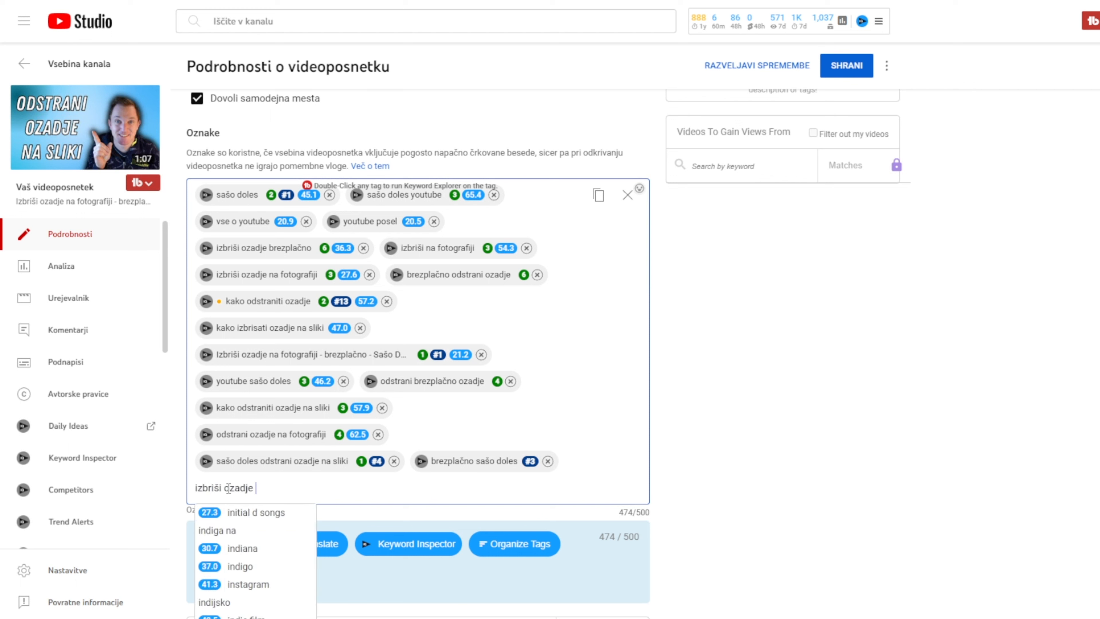
pyautogui.press('Return')
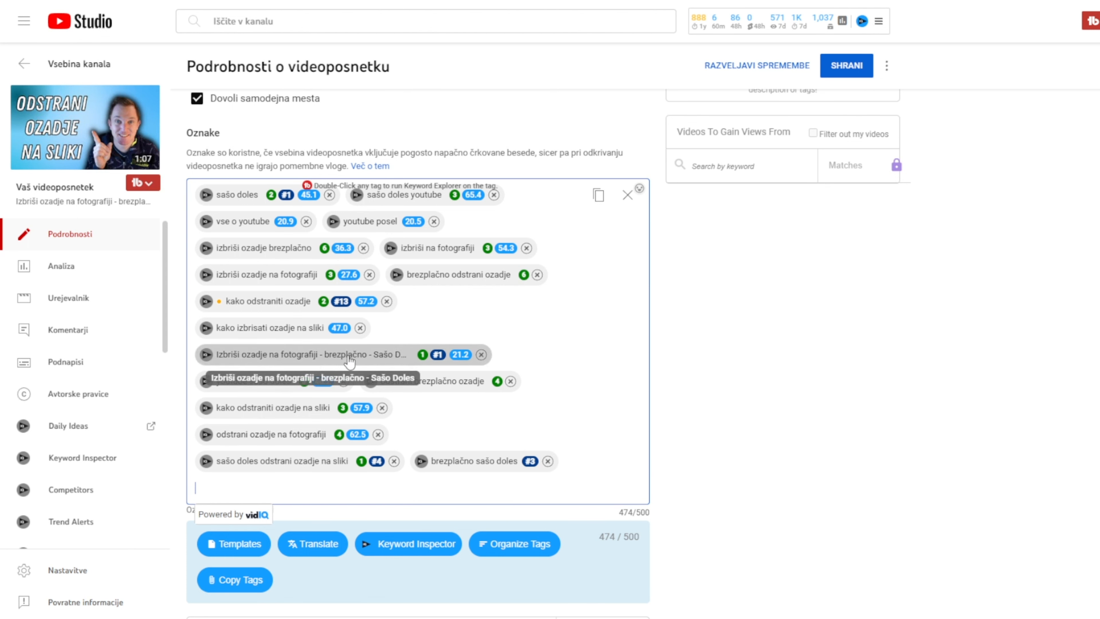
# - Try out a tag made of "na fotografiji" followed by the creator's full name, and remove it again
pyautogui.write('na ')
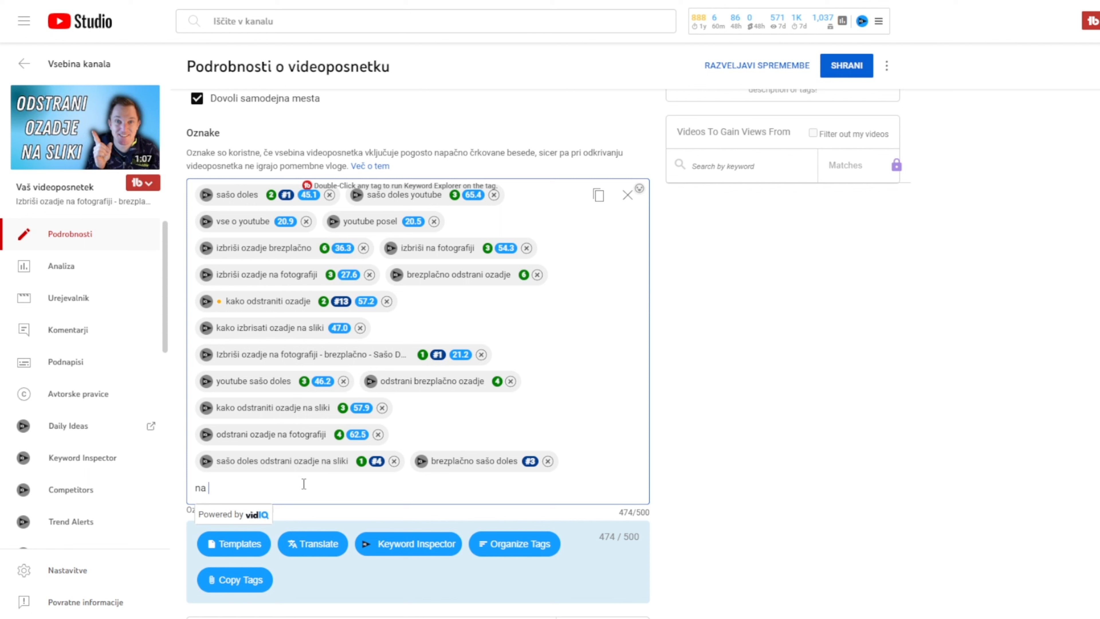
pyautogui.write('fotografiji sašo doles')
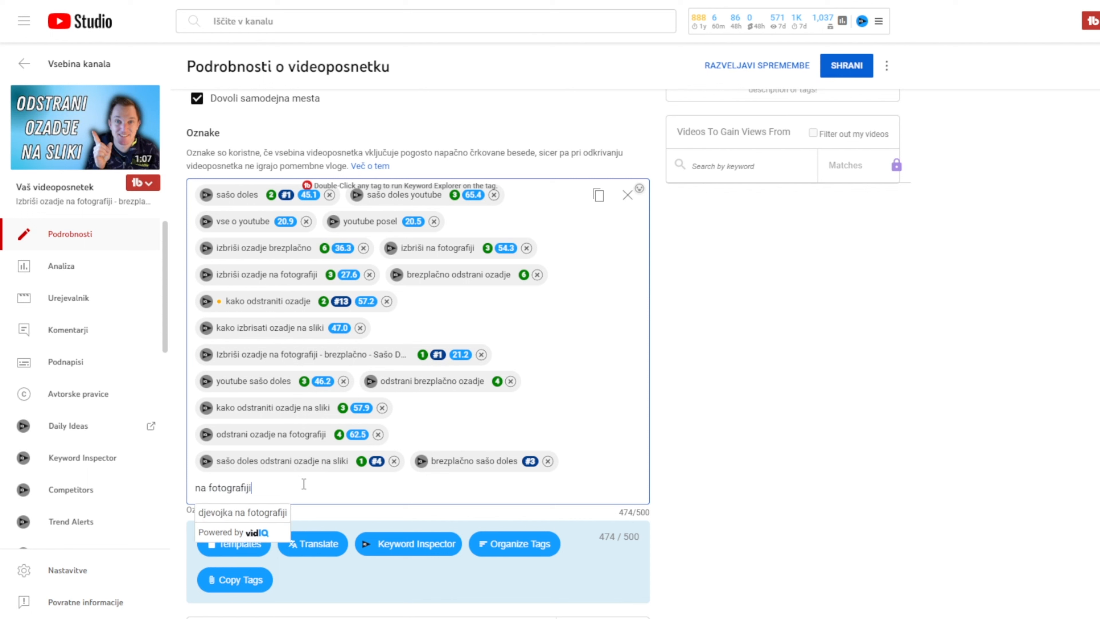
pyautogui.press('Return')
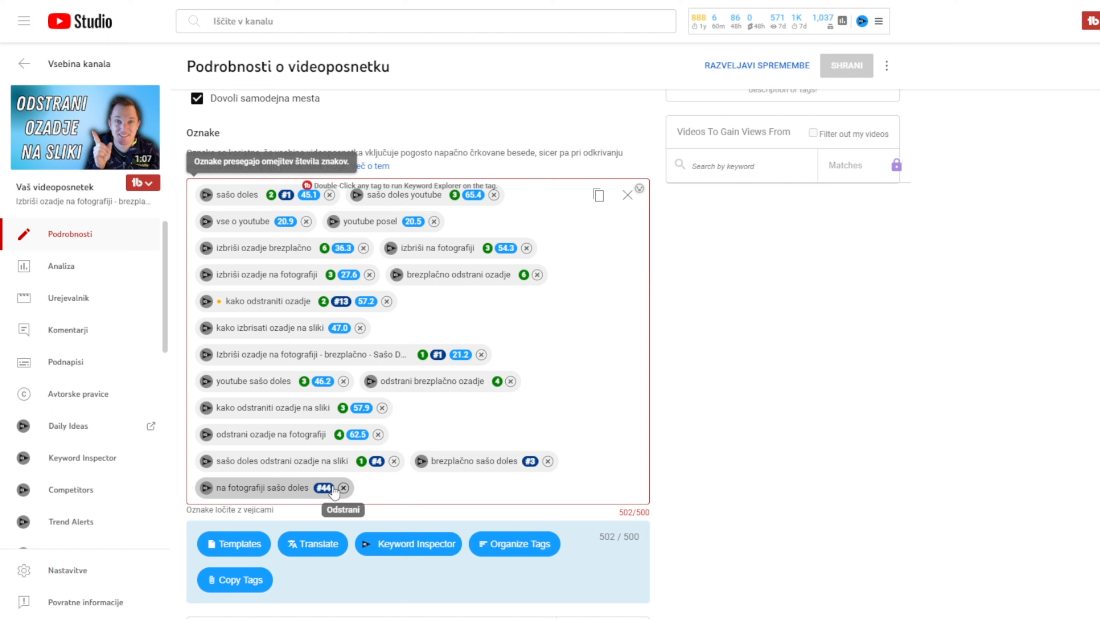
pyautogui.click(343, 488)
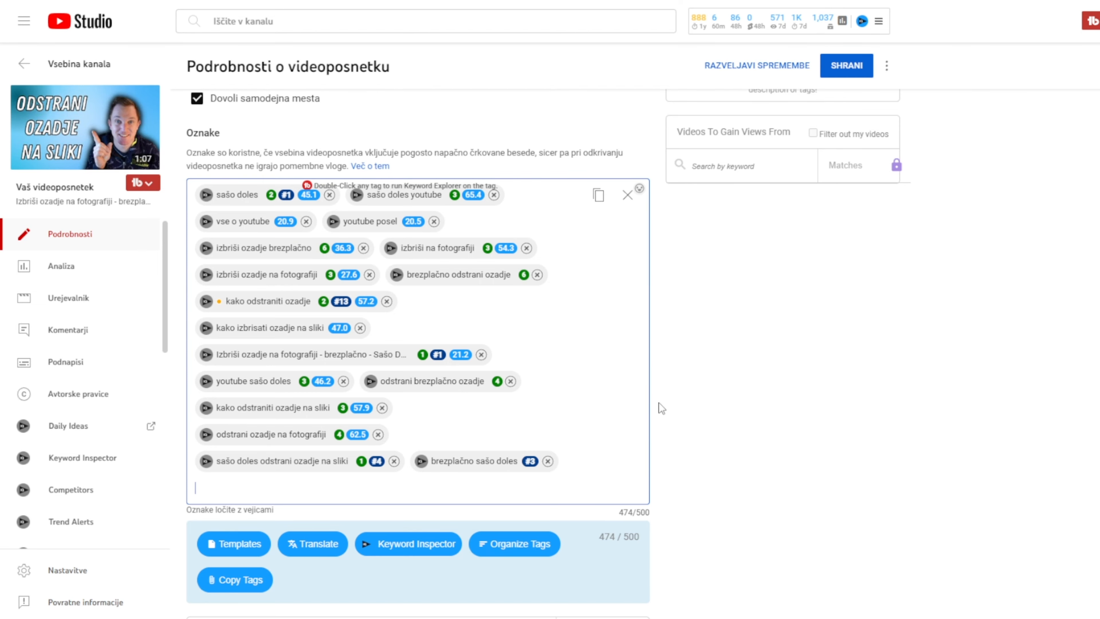
# - Examine the vidIQ SEO score breakdown against the rankings and scores of the video's current tags
pyautogui.scroll(10, 659, 403)
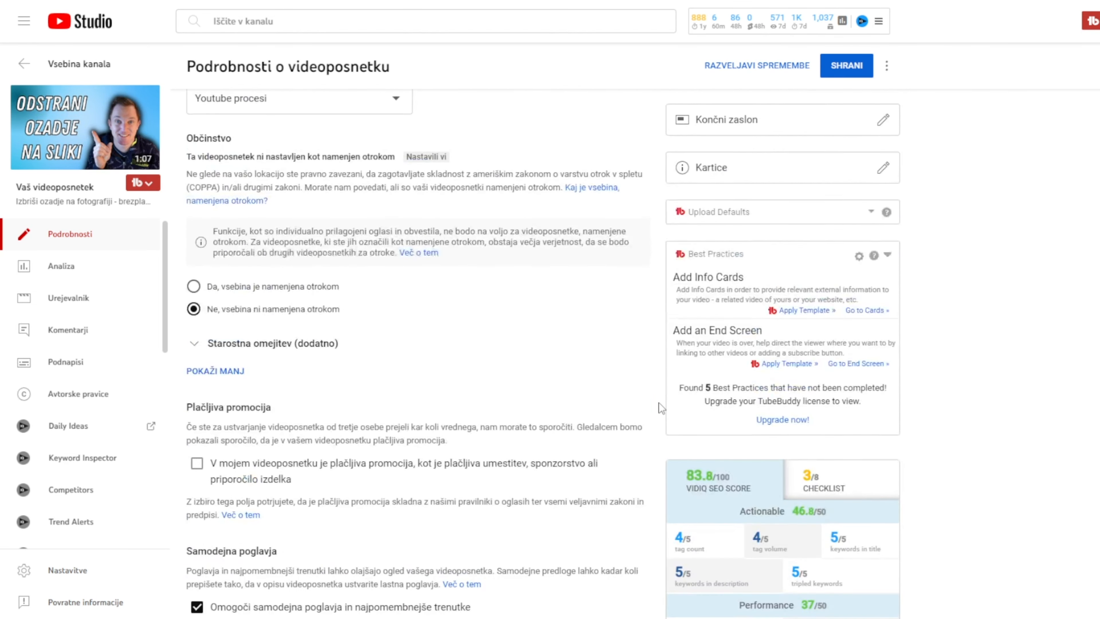
pyautogui.scroll(-3, 658, 404)
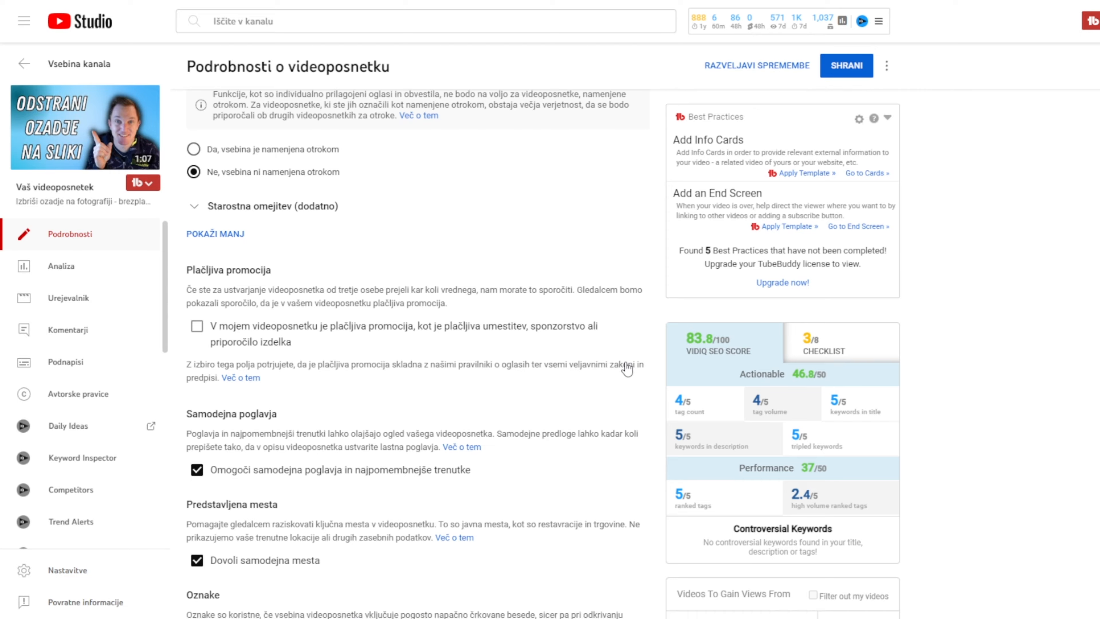
pyautogui.scroll(-9, 627, 368)
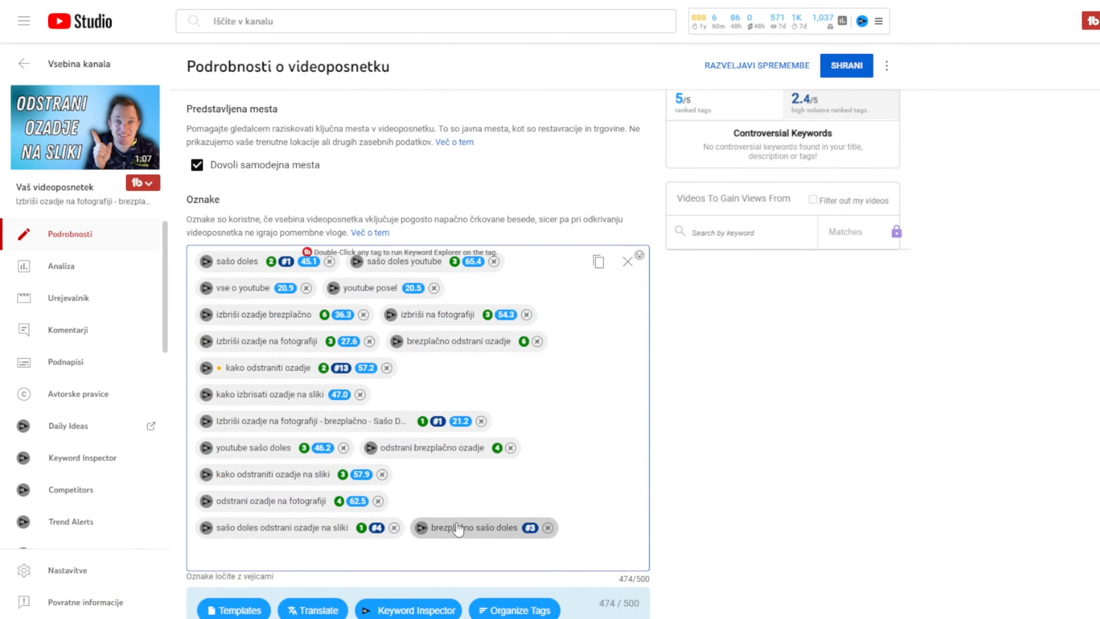
pyautogui.scroll(4, 685, 401)
pyautogui.scroll(2, 685, 400)
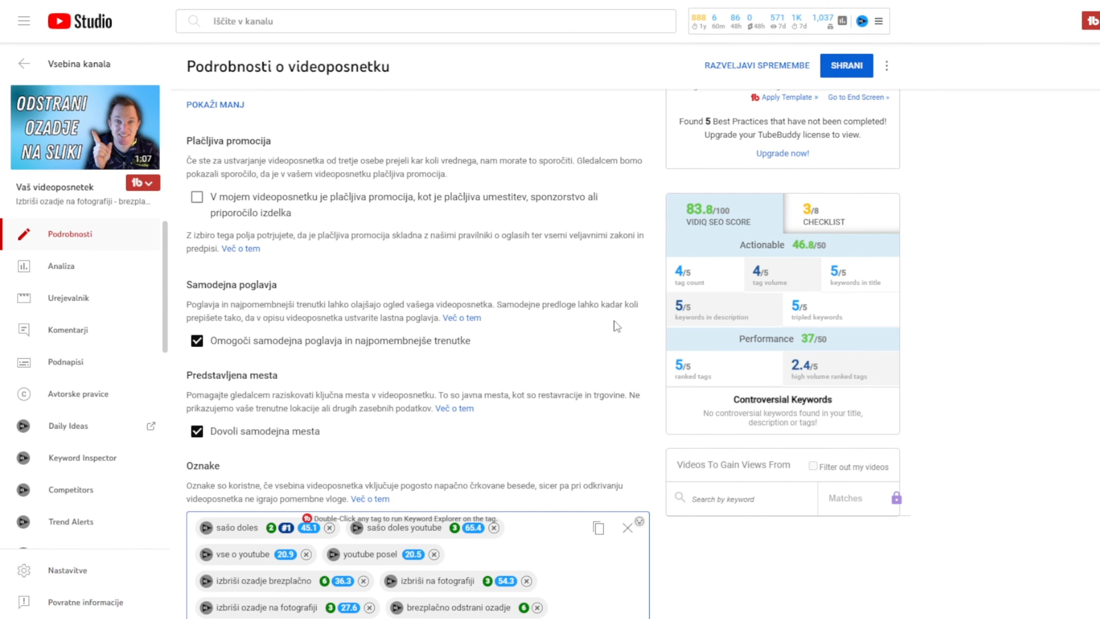
pyautogui.scroll(-5, 621, 311)
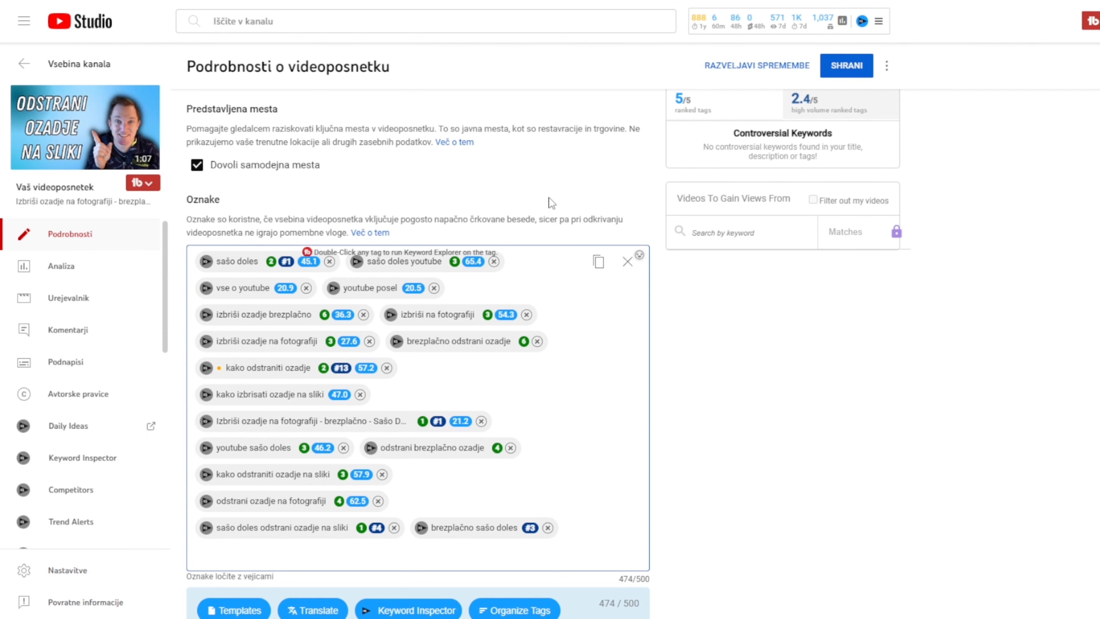
pyautogui.scroll(4, 550, 202)
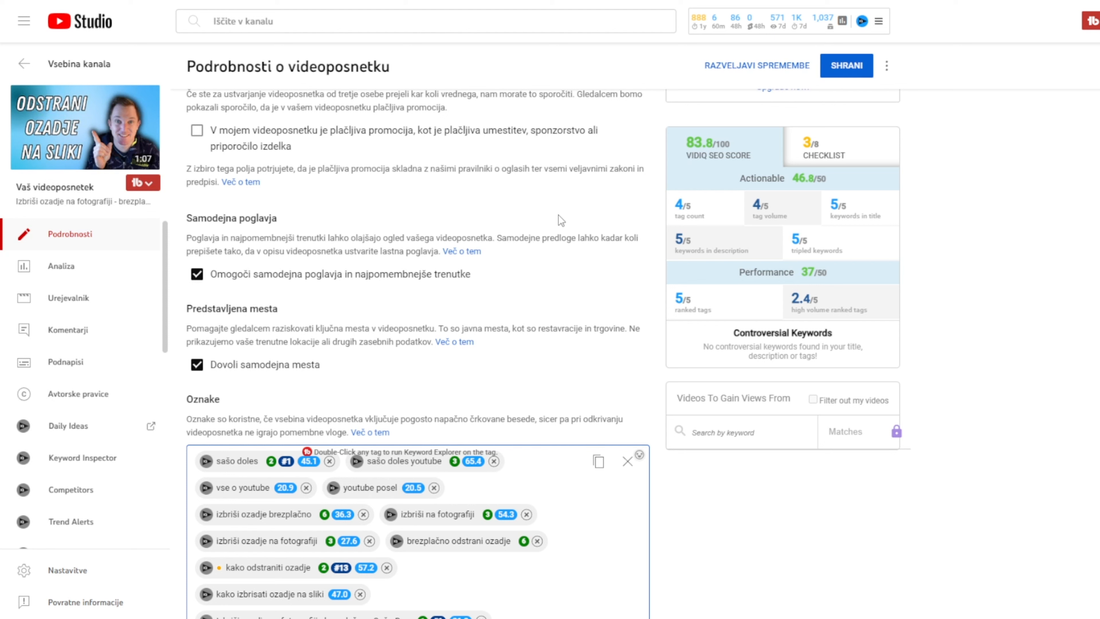
pyautogui.scroll(-5, 558, 215)
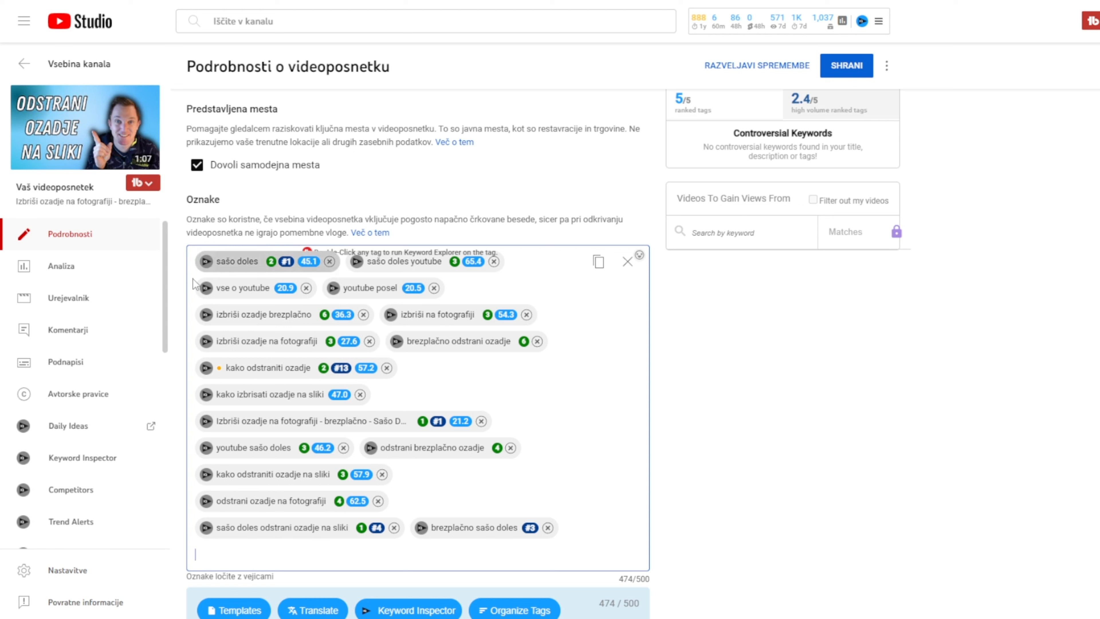
pyautogui.moveTo(457, 527)
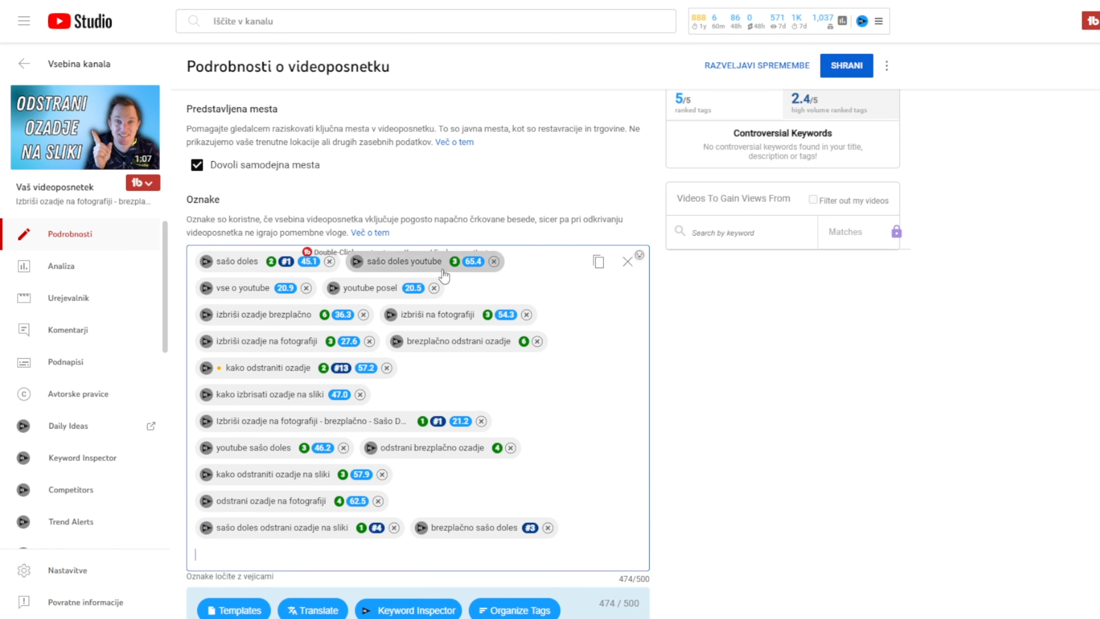